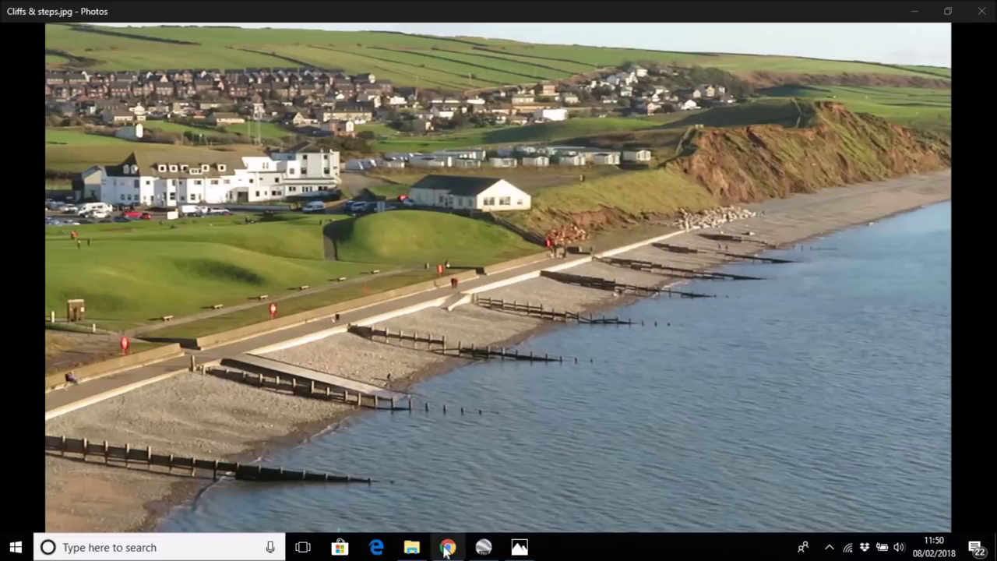
- Bring up the Metabunk Earth curve calculator showing 4 miles and 52.49 feet
click(447, 548)
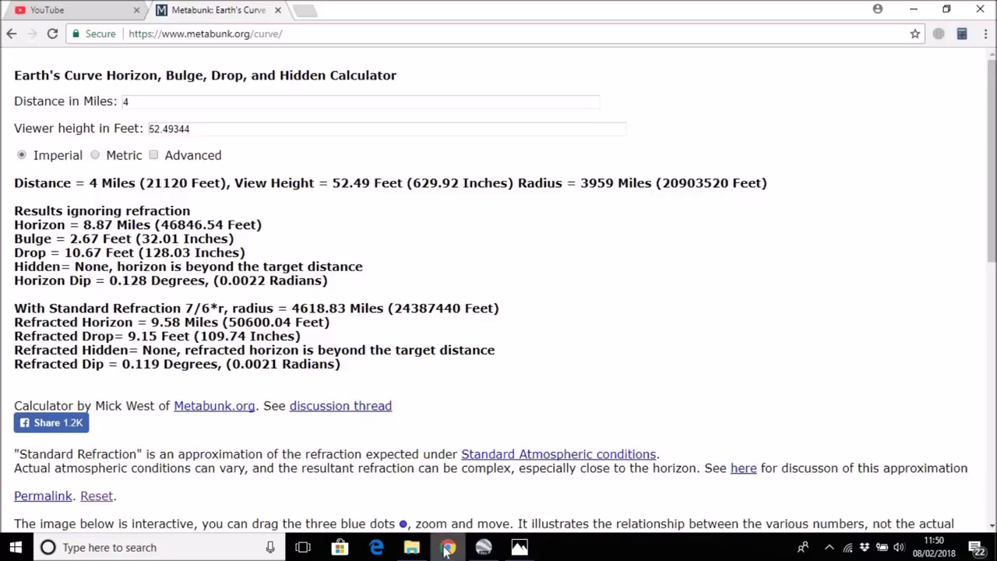
click(483, 548)
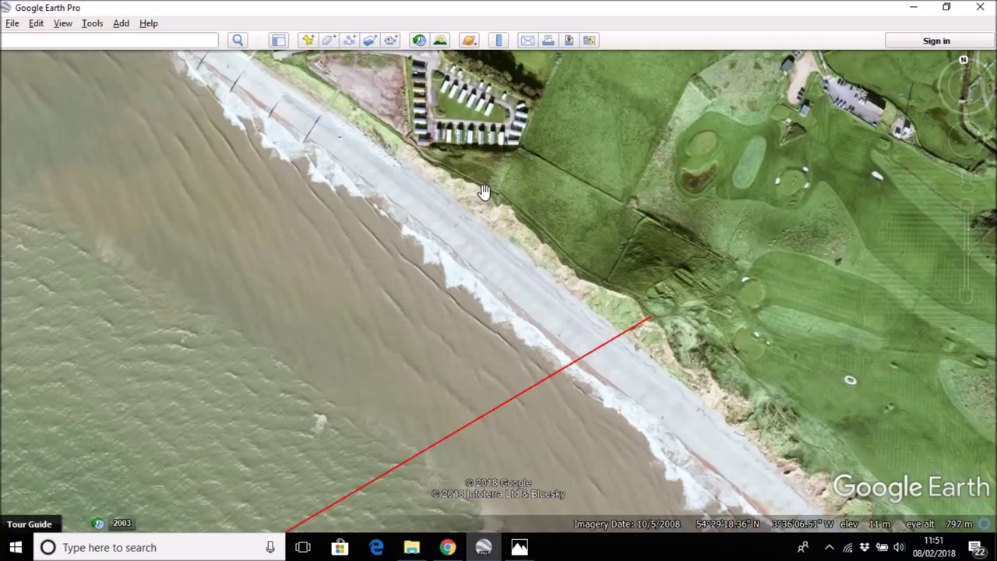
click(448, 548)
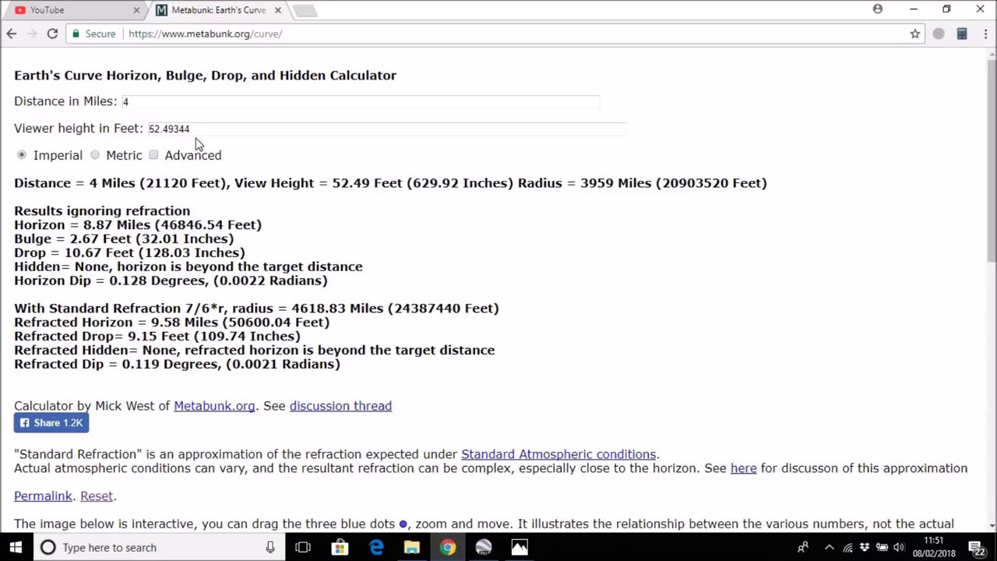
- Change the viewer height from 16 m to 11 m (36.09 ft), giving a 7.36-mile horizon
drag(197, 128, 144, 129)
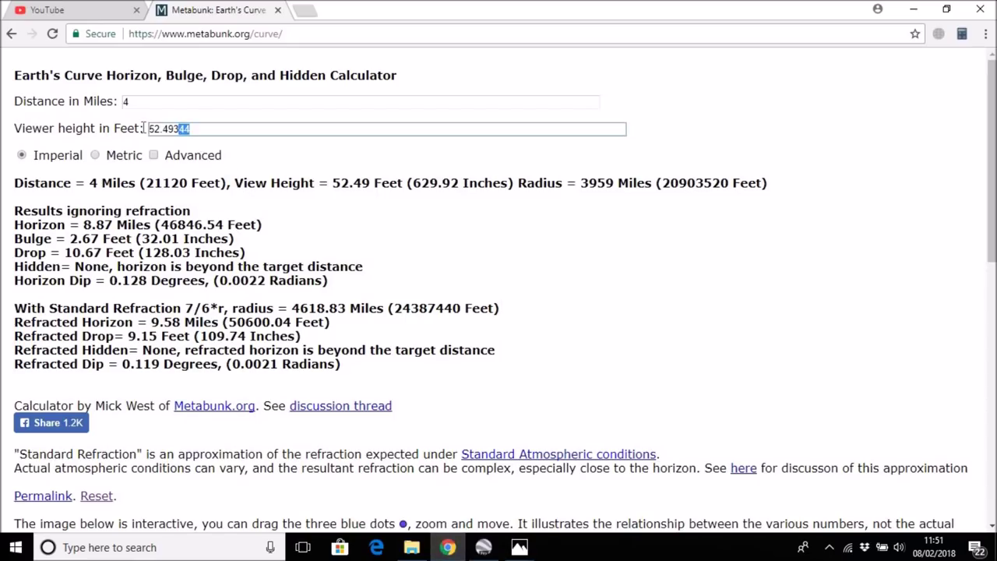
click(95, 155)
drag(178, 130, 153, 132)
text(11)
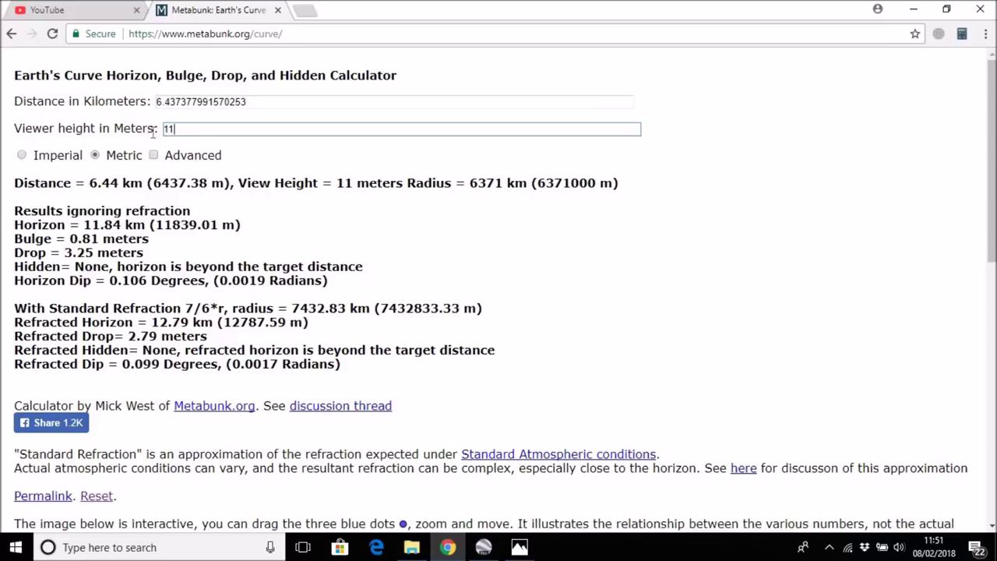
click(22, 155)
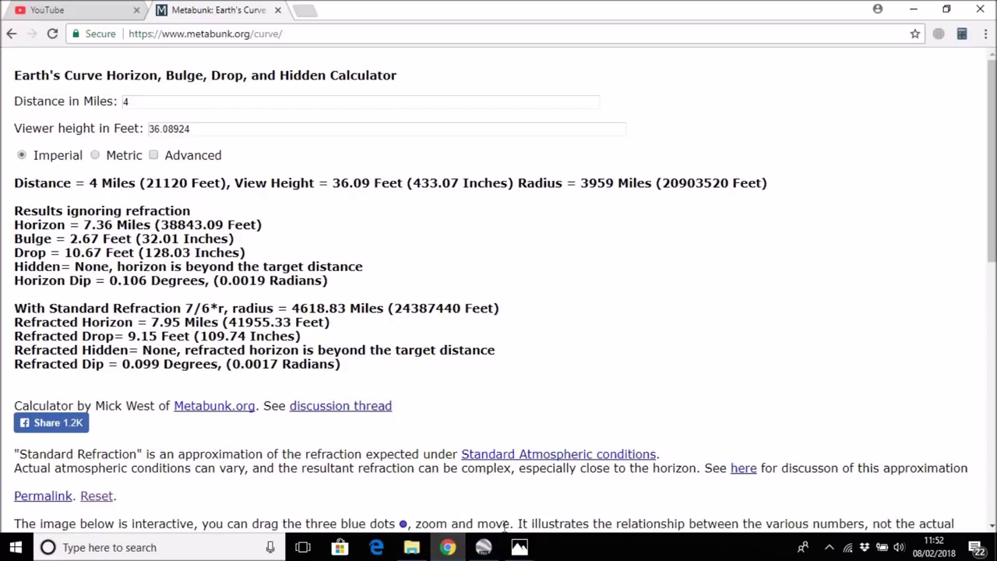
click(519, 547)
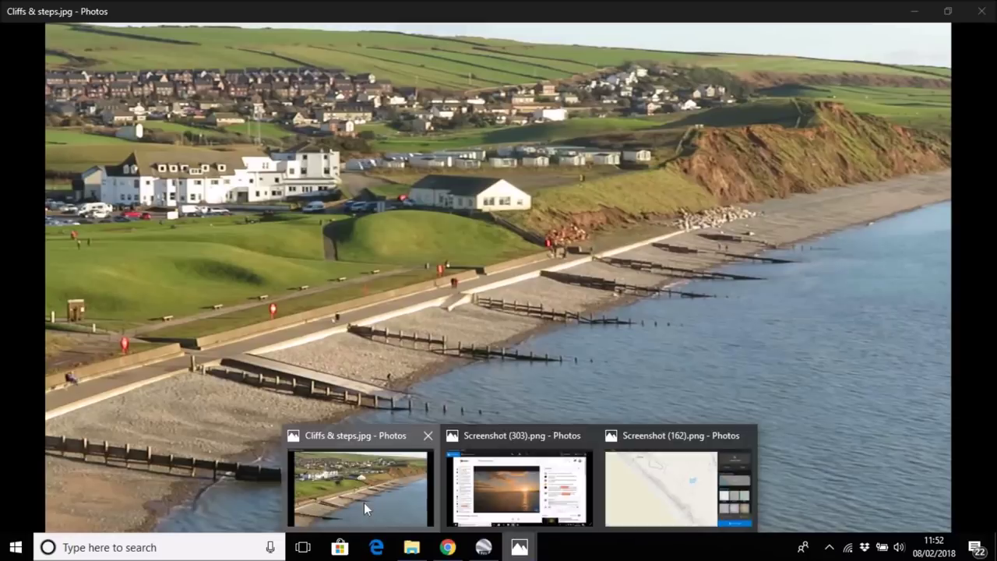
- Compare the Cliffs & steps.jpg photo with Google Earth's red distance line
click(364, 502)
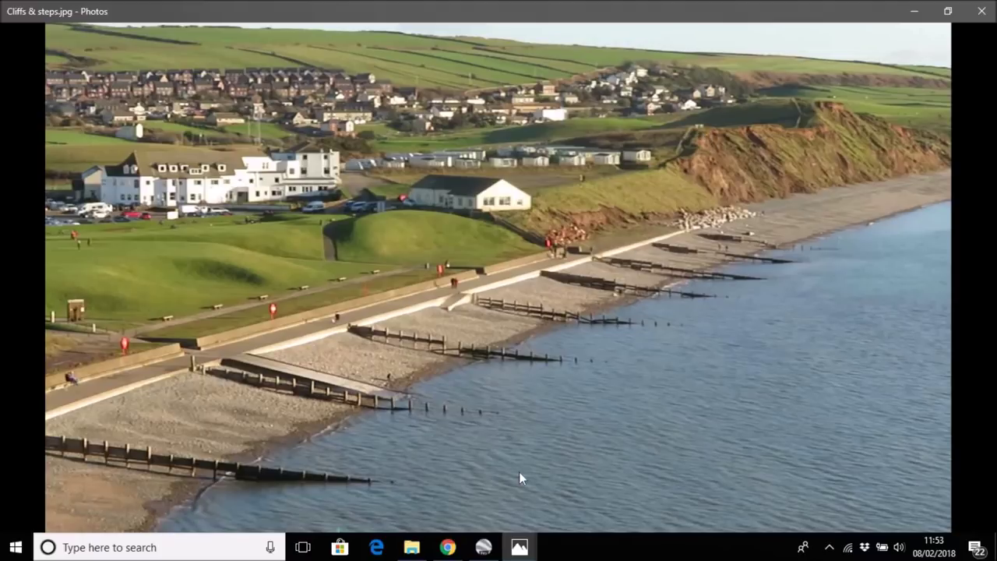
click(484, 547)
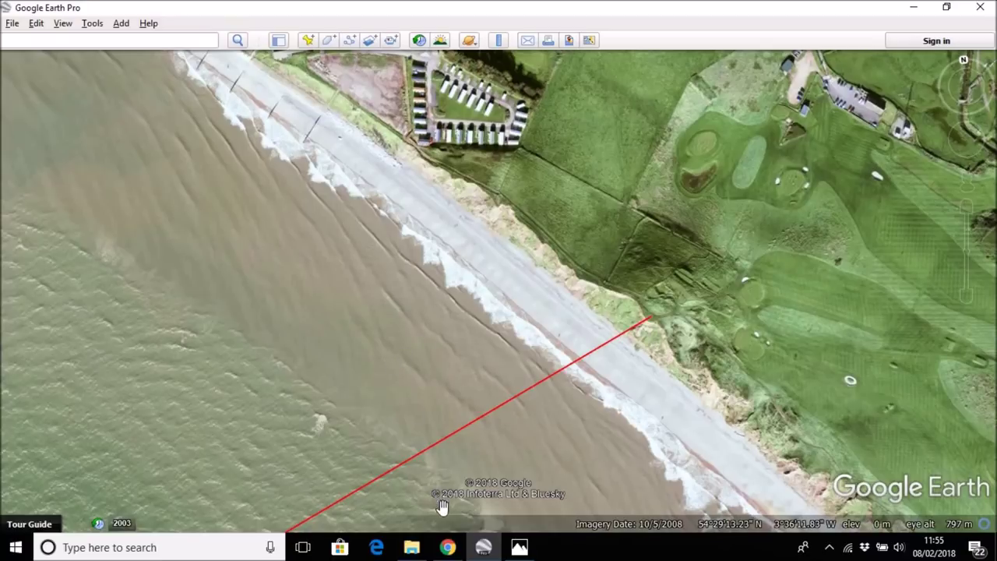
click(519, 547)
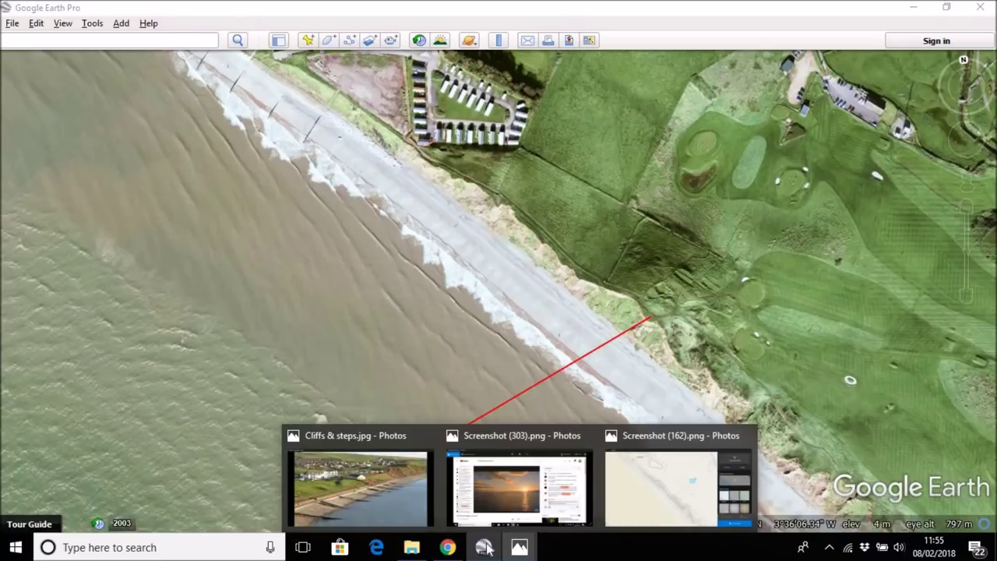
- Bring the Cliffs & steps.jpg coastal photo to the front in Photos
click(376, 507)
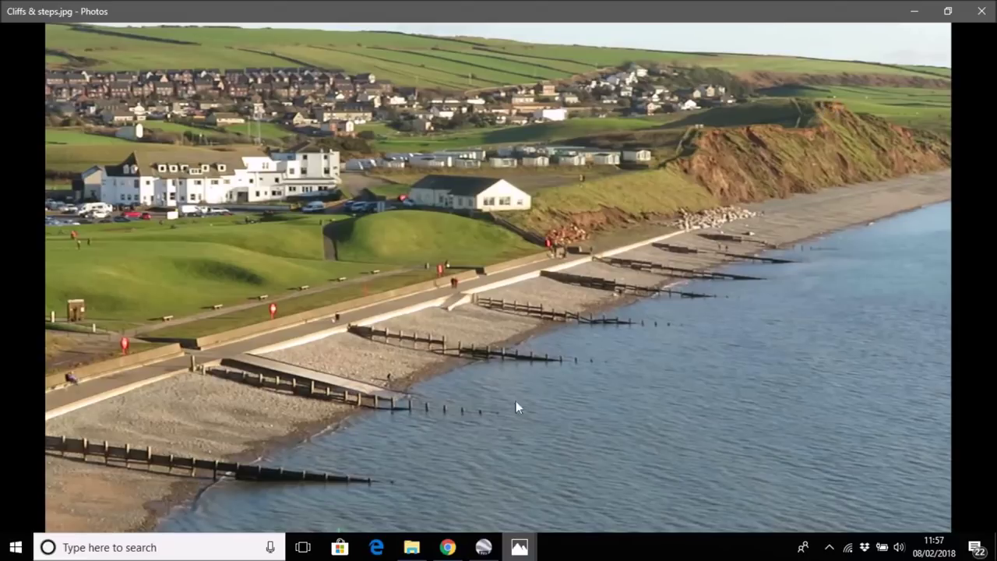
click(514, 550)
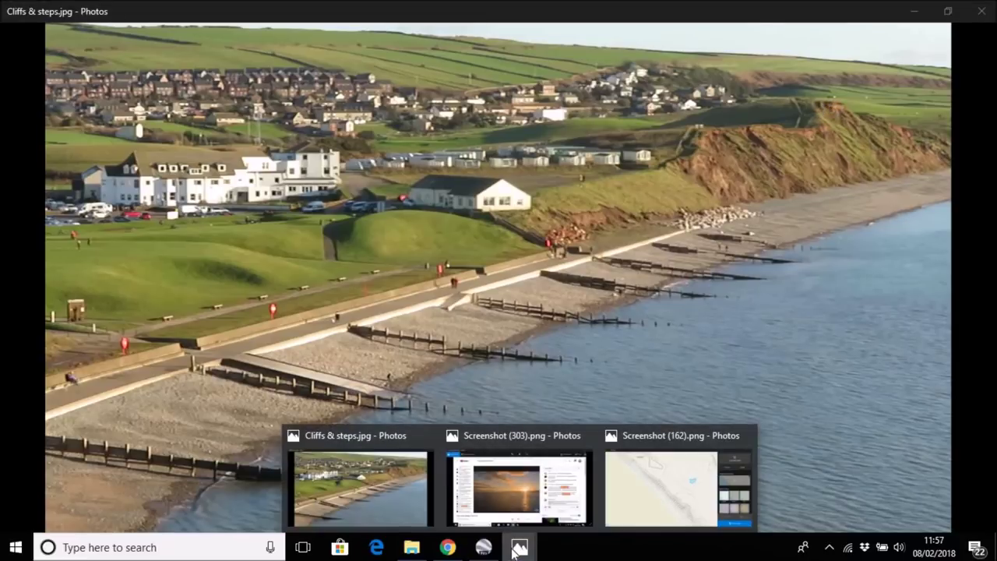
- View the Screenshot (303).png livestream chat image in Photos
click(508, 494)
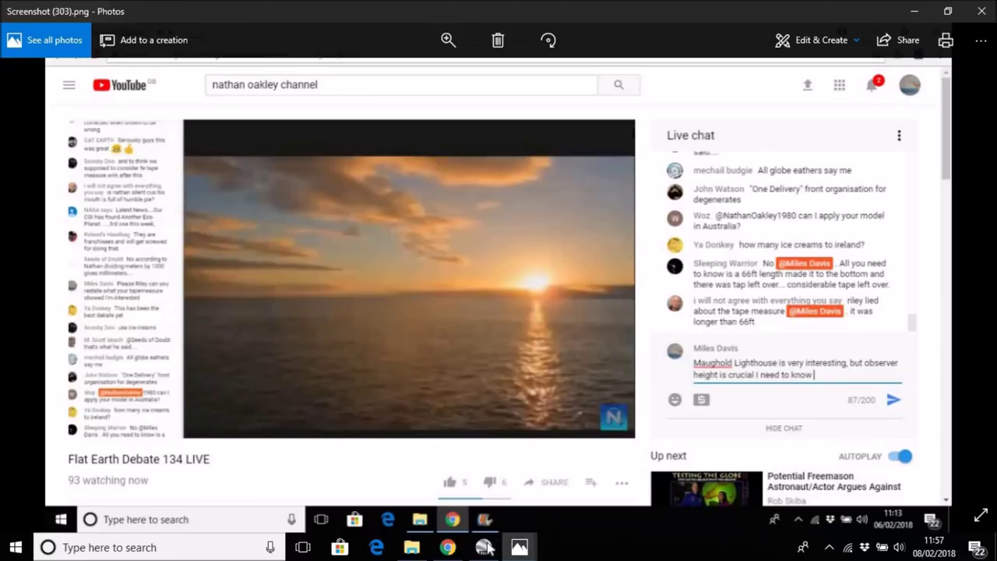
mouse_move(484, 549)
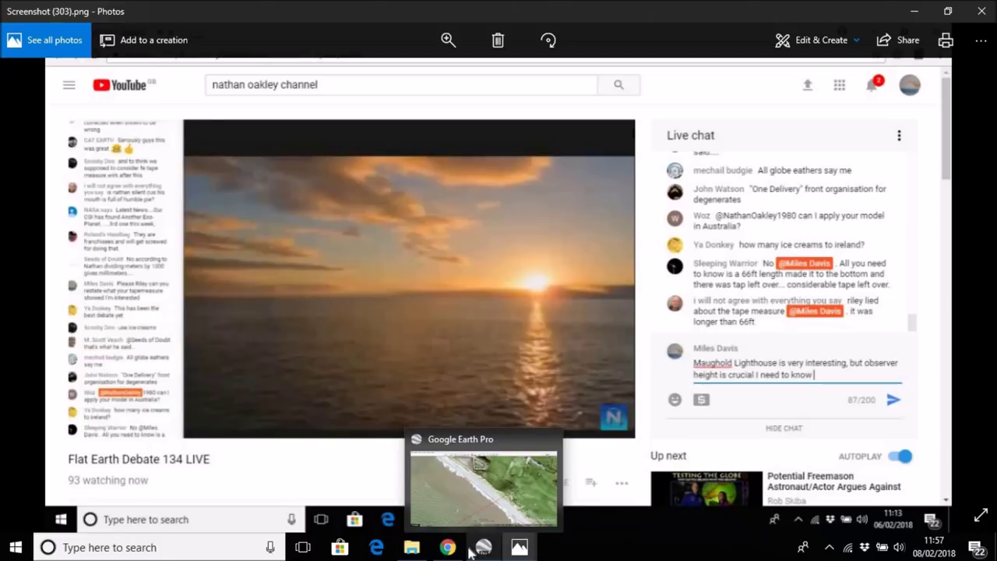
mouse_move(518, 547)
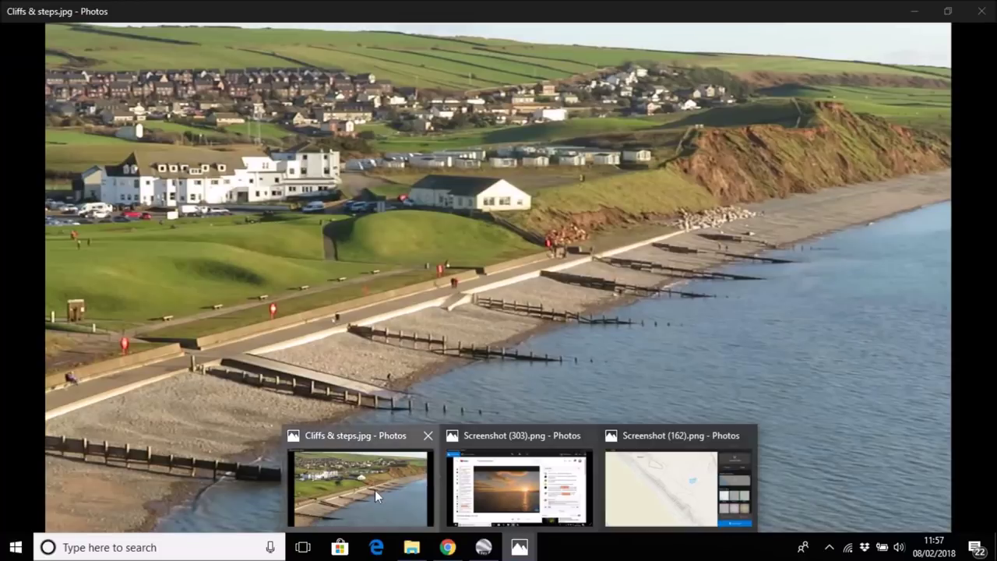
click(374, 490)
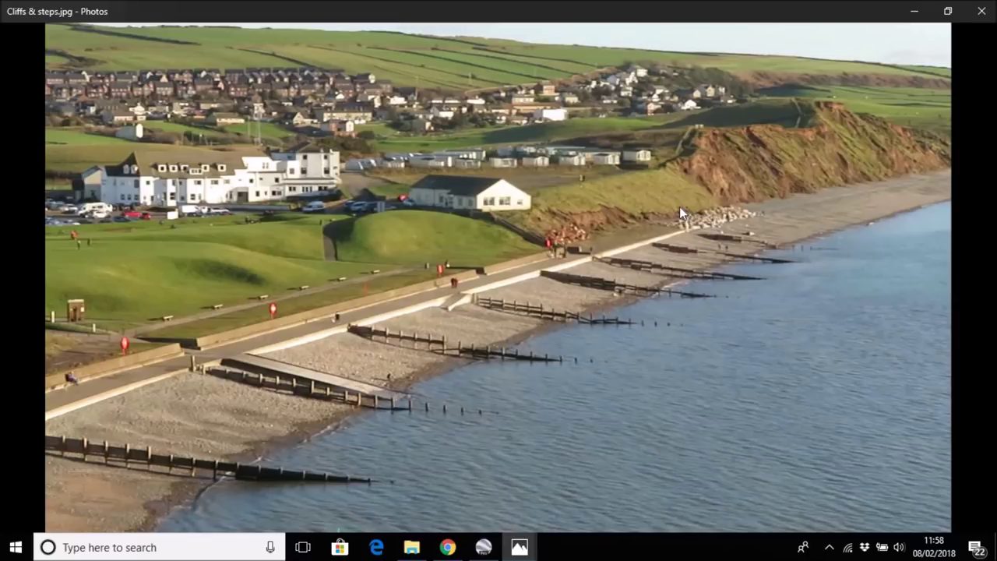
click(519, 547)
- Open the Screenshot (162).png seafront map labelled Hotel in Photos
click(652, 519)
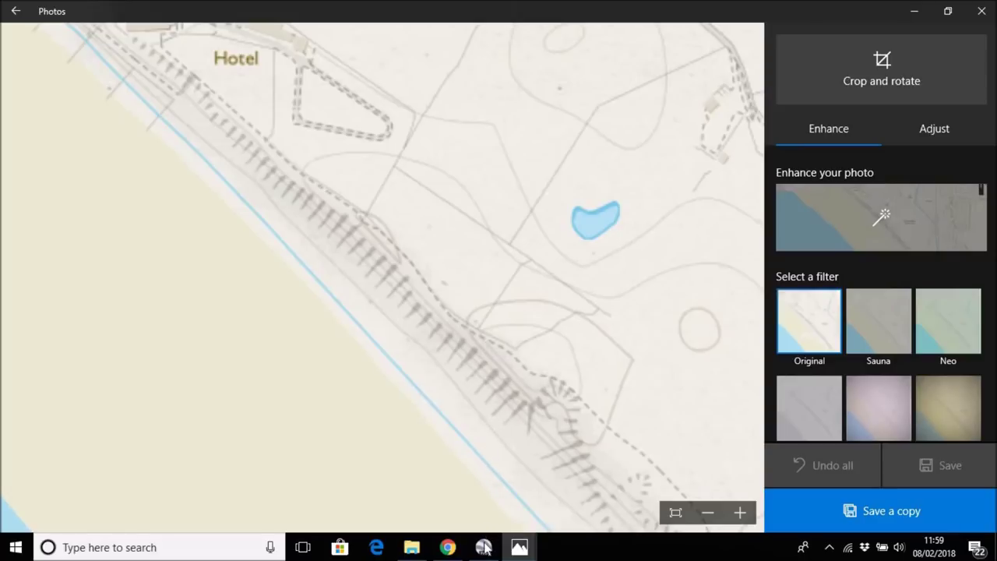
mouse_move(484, 548)
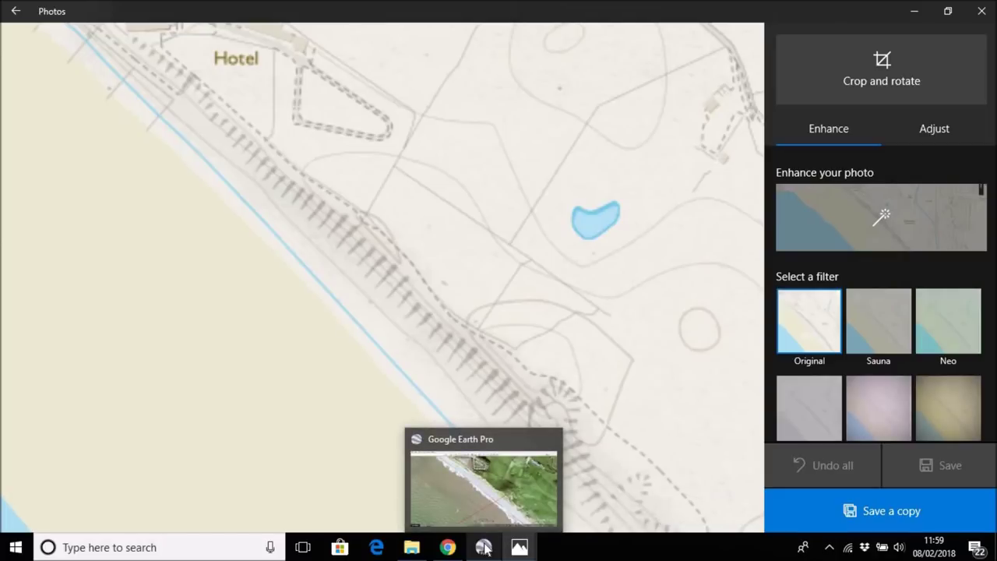
- Check the aerial beach view with the red clifftop-to-sea line, then return to the calculator
click(484, 547)
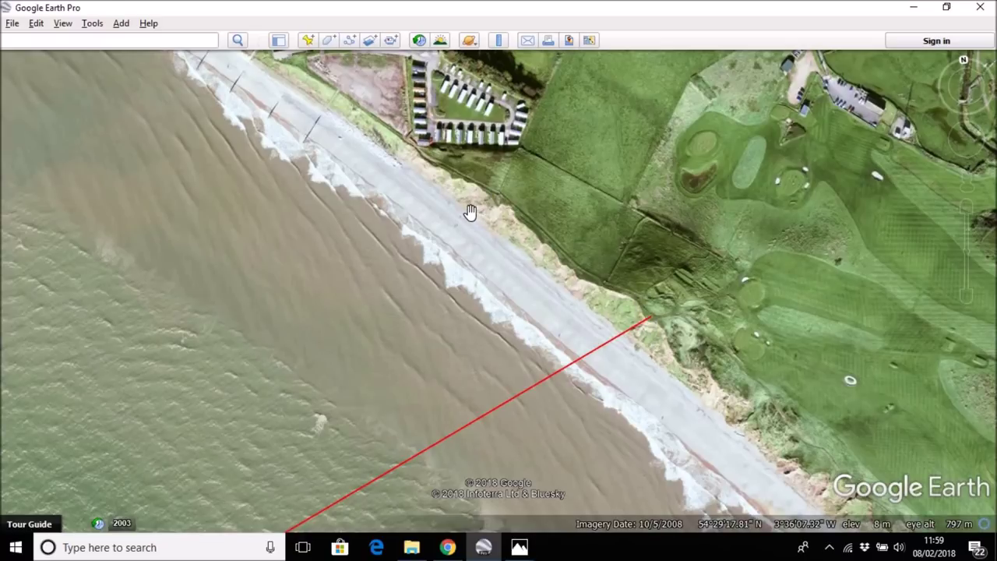
click(449, 548)
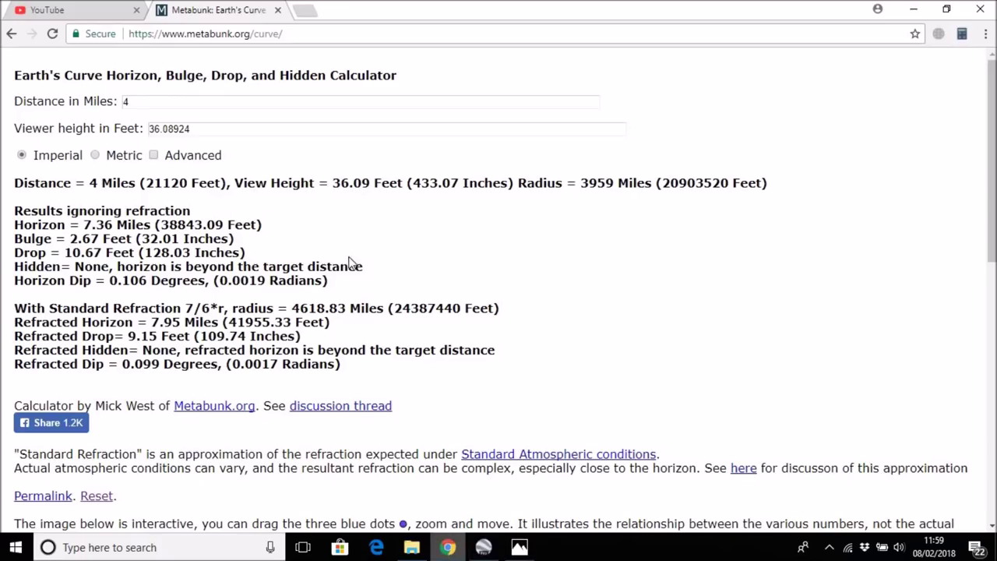
- Try a 25 m viewer height in the calculator and read the imperial results
click(96, 155)
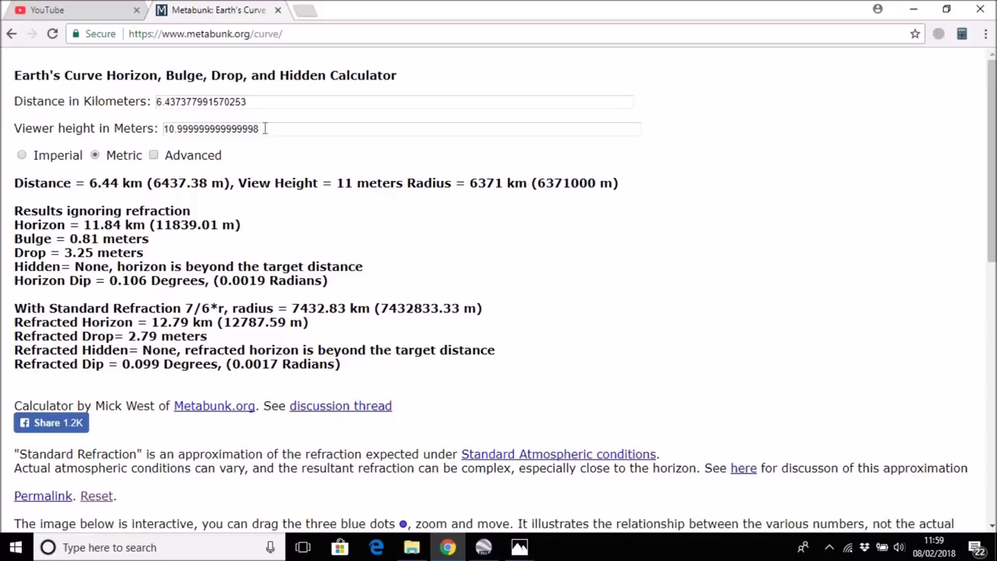
drag(265, 129, 133, 125)
text(25)
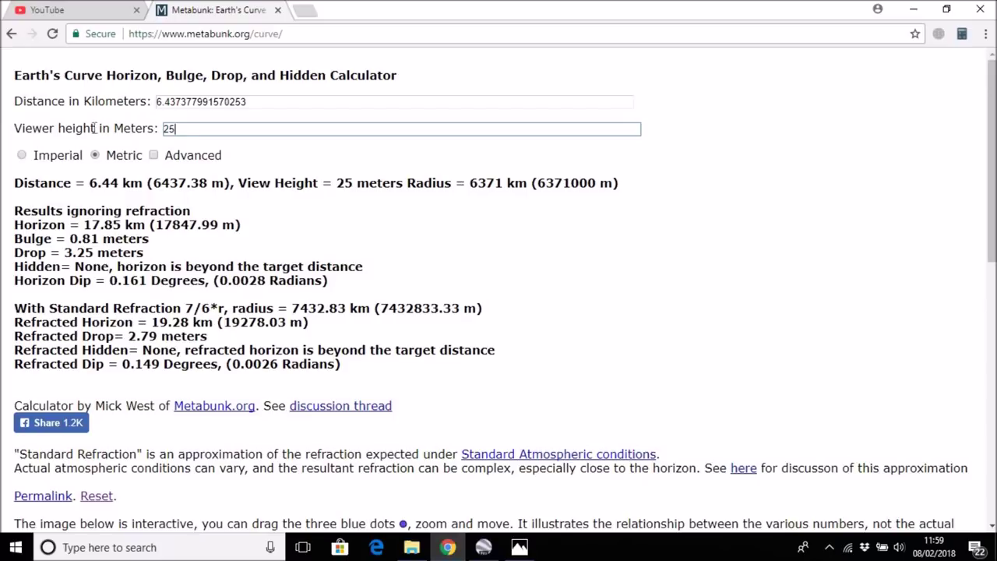
click(22, 155)
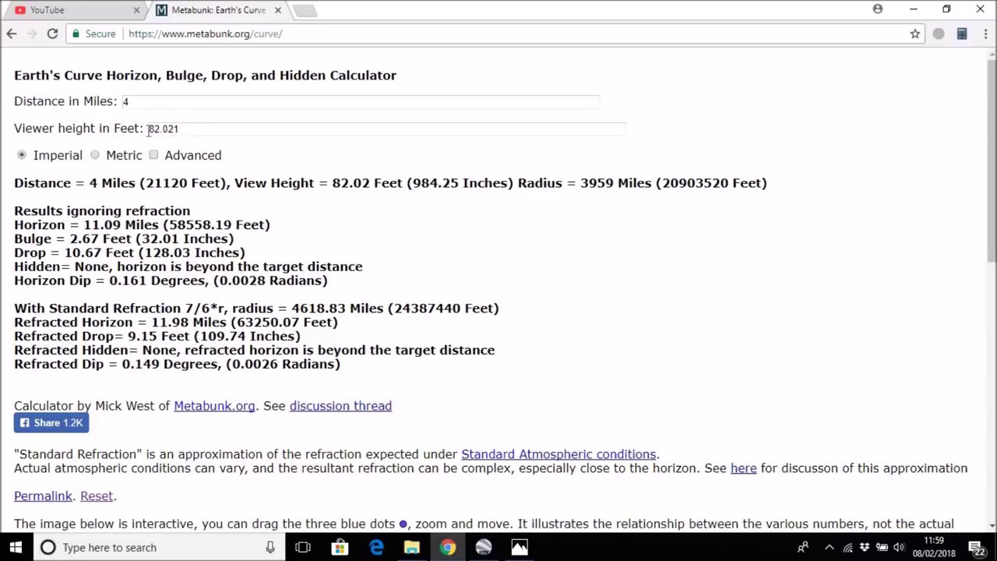
- Set the viewer height to 30 m (98.4252 ft) at 4 miles for a 12.15-mile horizon
click(95, 155)
double_click(173, 128)
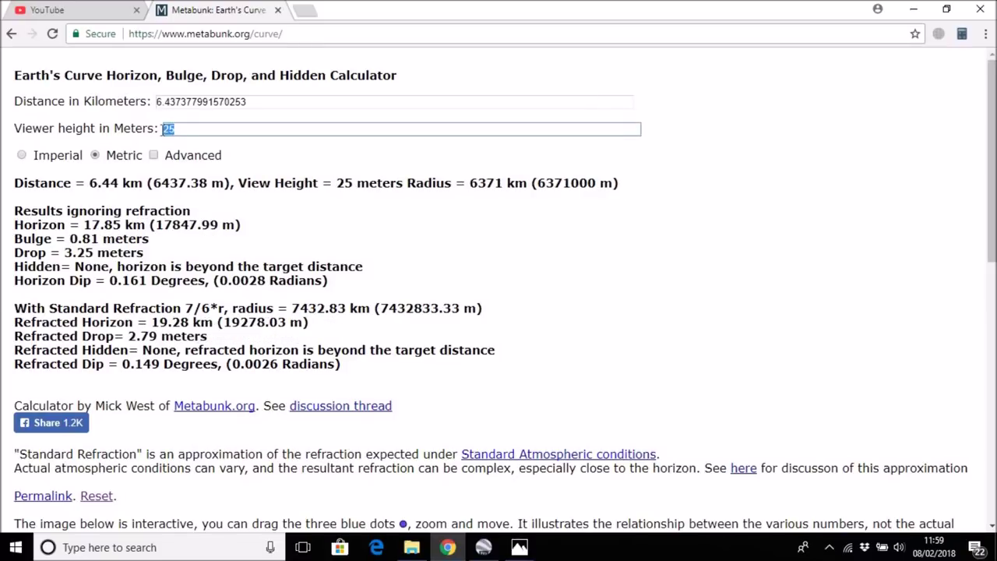
text(30)
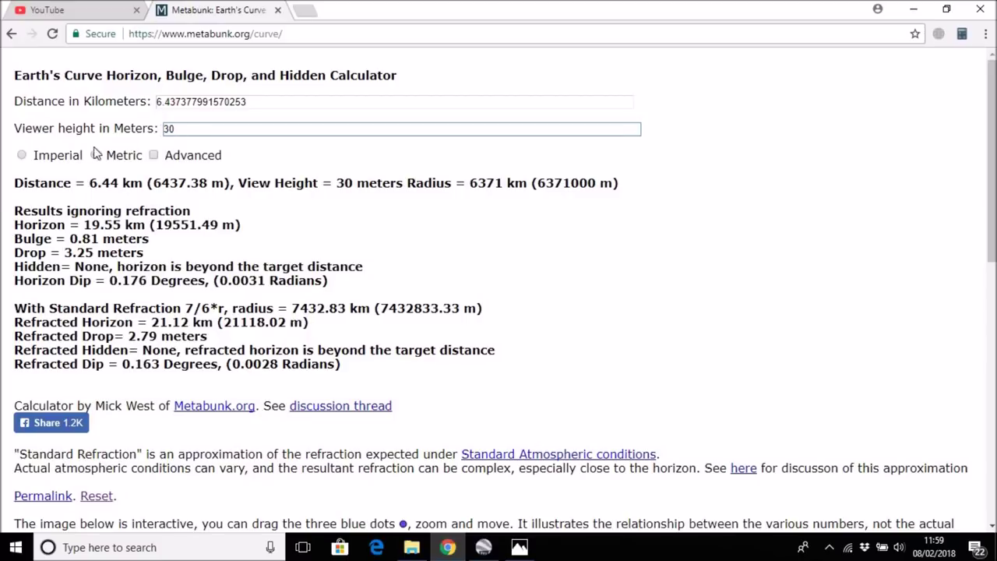
click(22, 155)
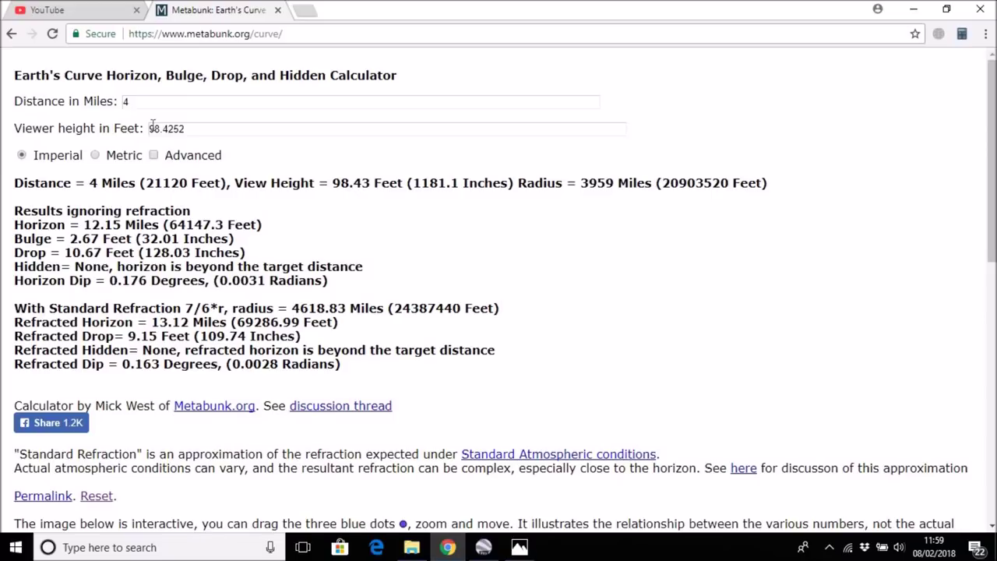
click(519, 547)
- Bring the Hotel and beach map screenshot (Screenshot (162).png) forward in Photos
click(644, 489)
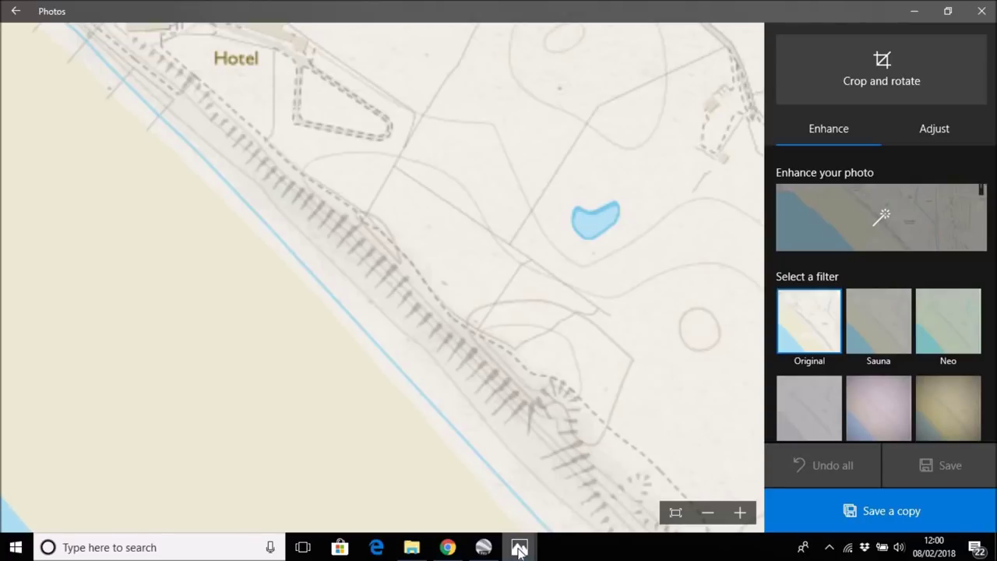
mouse_move(519, 550)
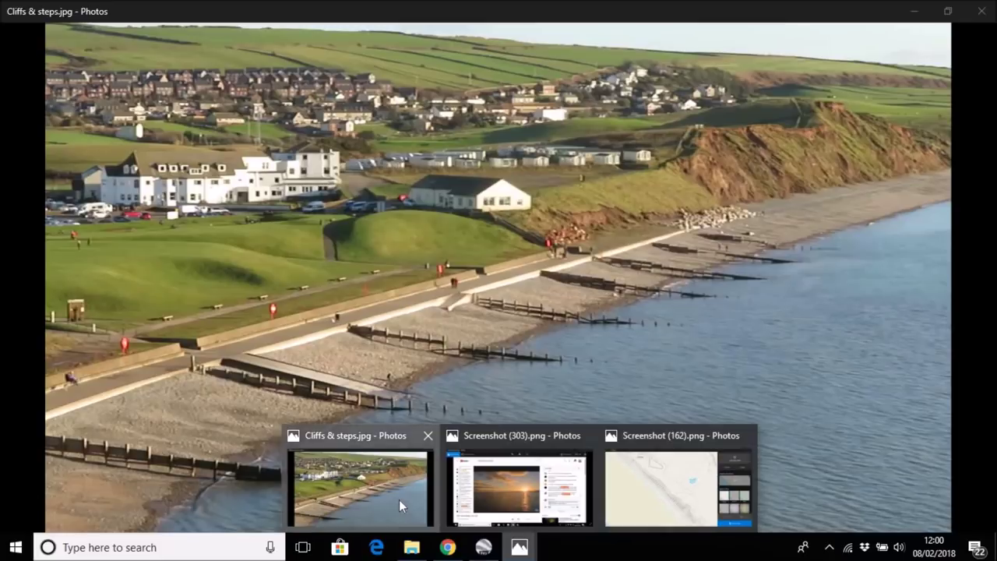
- Return Photos to the Cliffs & steps.jpg coastline photo with its cliffs and groynes
click(399, 499)
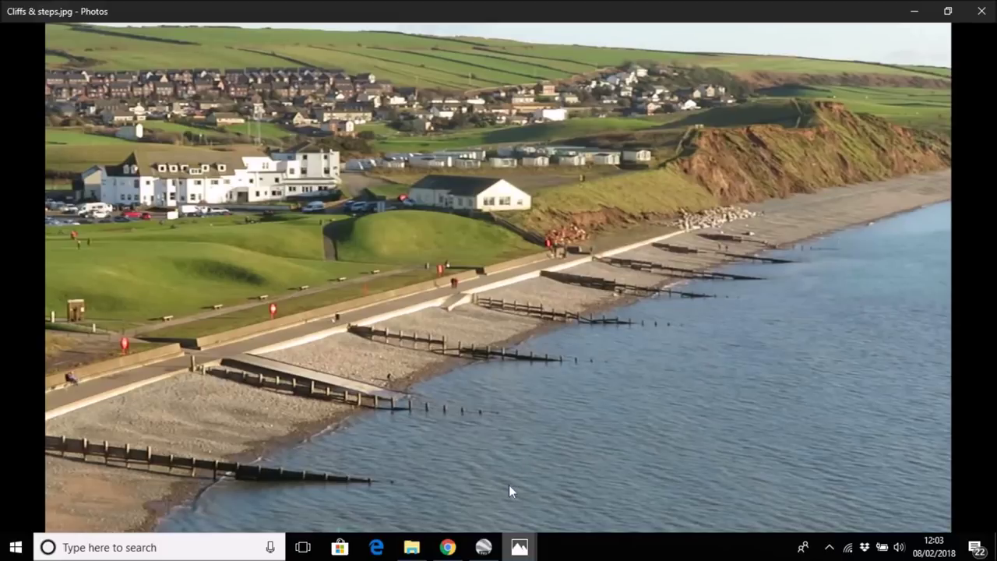
click(520, 548)
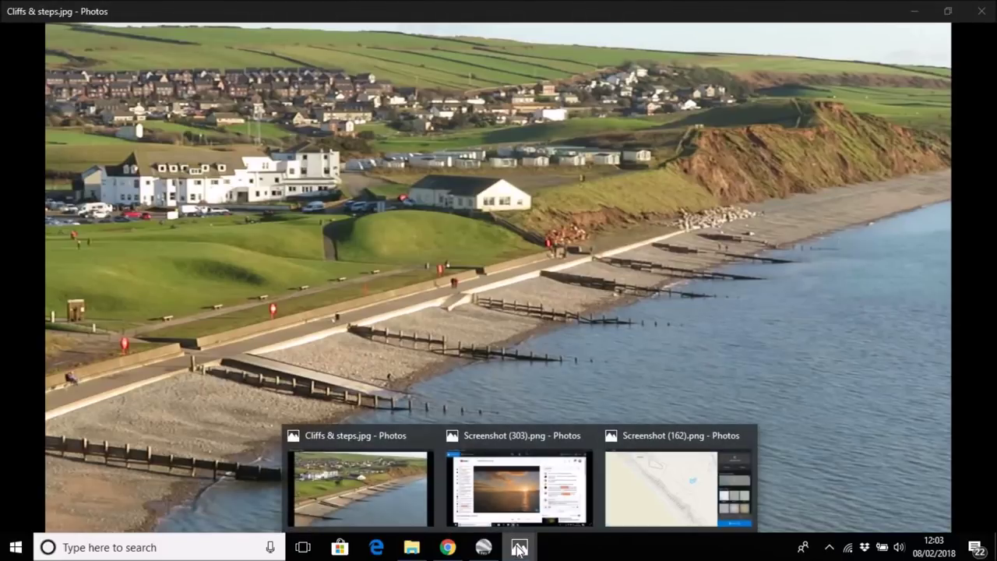
- Bring the Screenshot (162).png hotel seafront map back in front of the cliffs photo
click(648, 472)
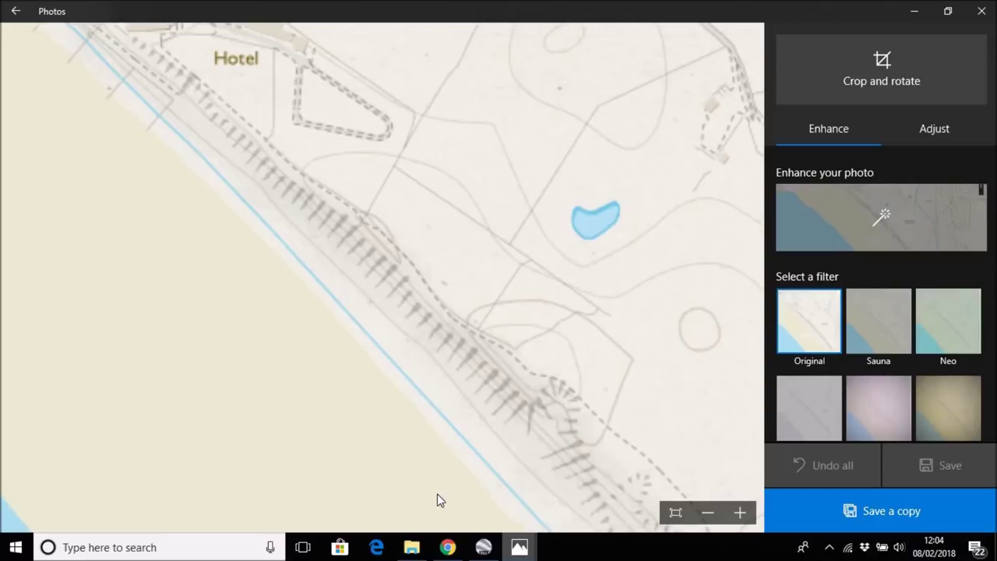
- In the Earth curve calculator, enter a 12.5 m viewer height in metric and view imperial results
click(449, 547)
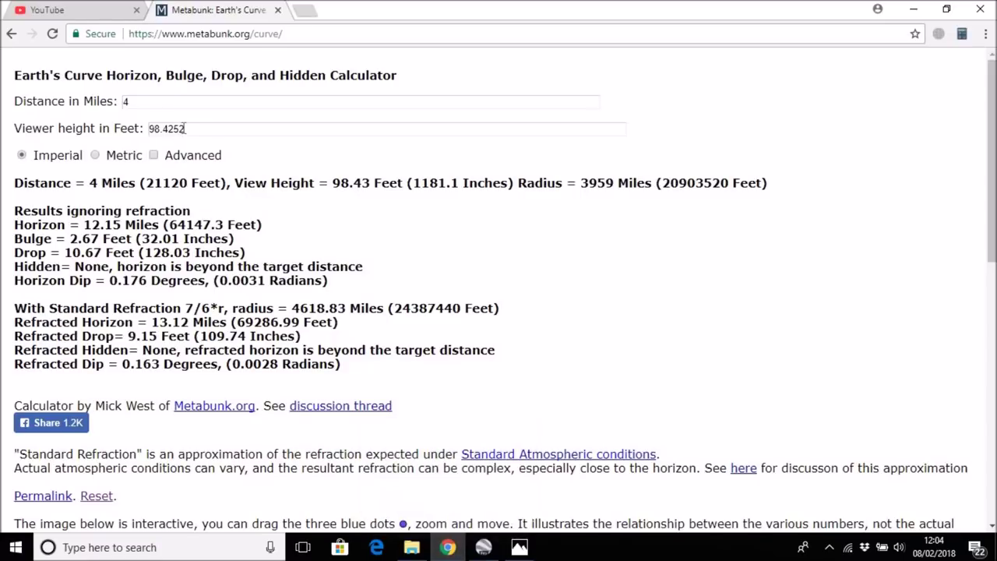
click(128, 154)
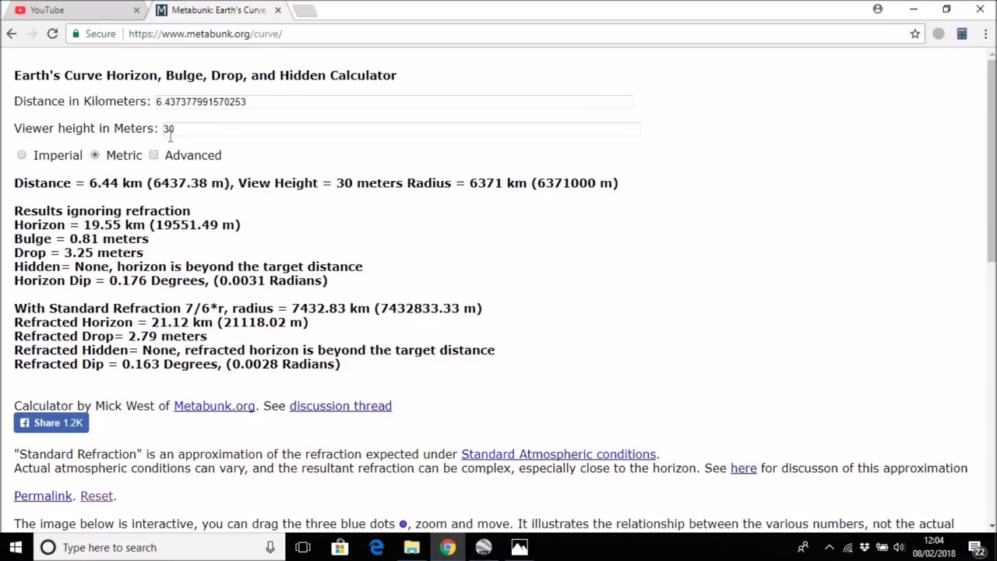
drag(175, 129, 144, 132)
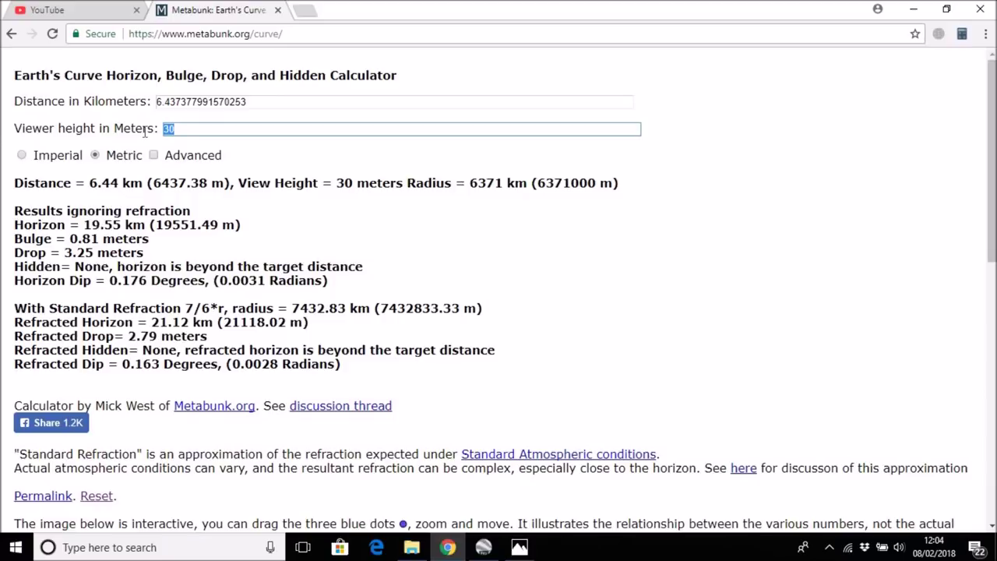
text(12.5)
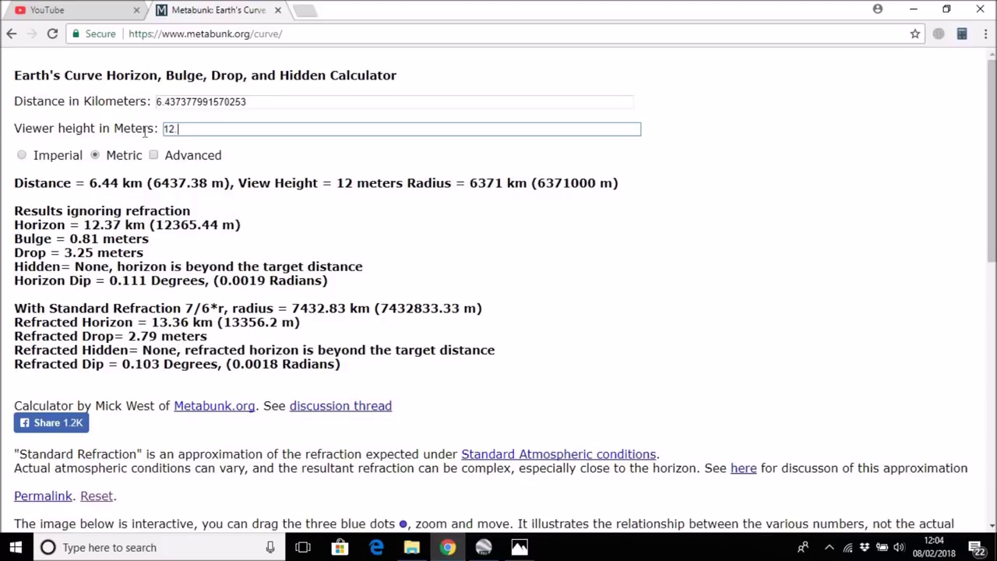
click(22, 156)
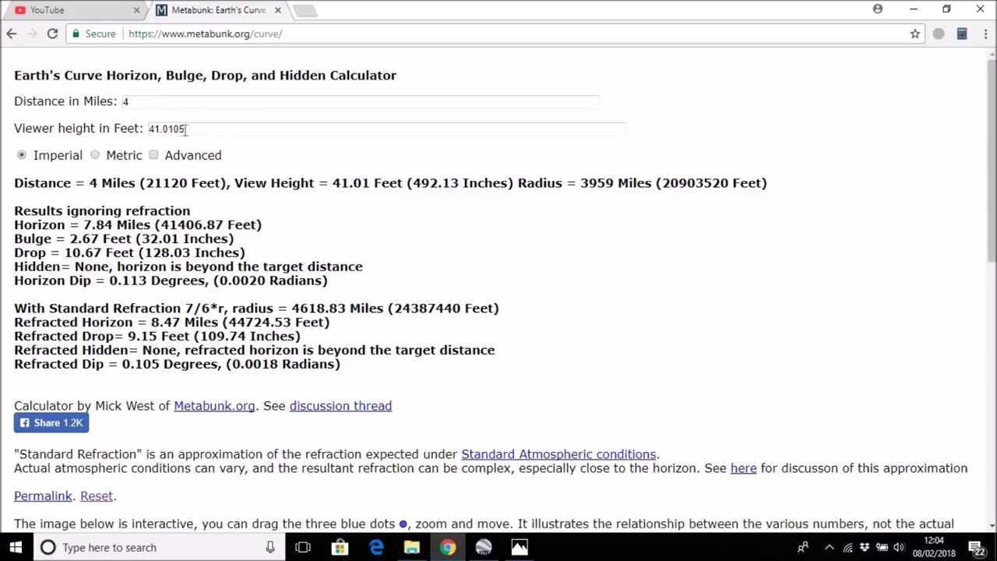
- Trim viewer height to 12 m, check imperial results (39.37 ft), then return to Cliffs & steps.jpg
click(95, 156)
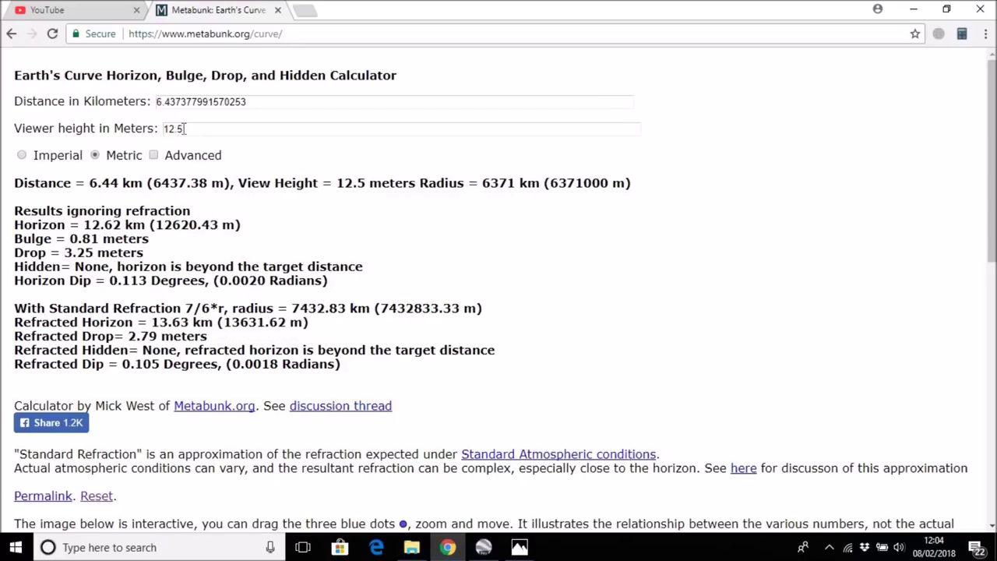
click(183, 130)
key(BackSpace)
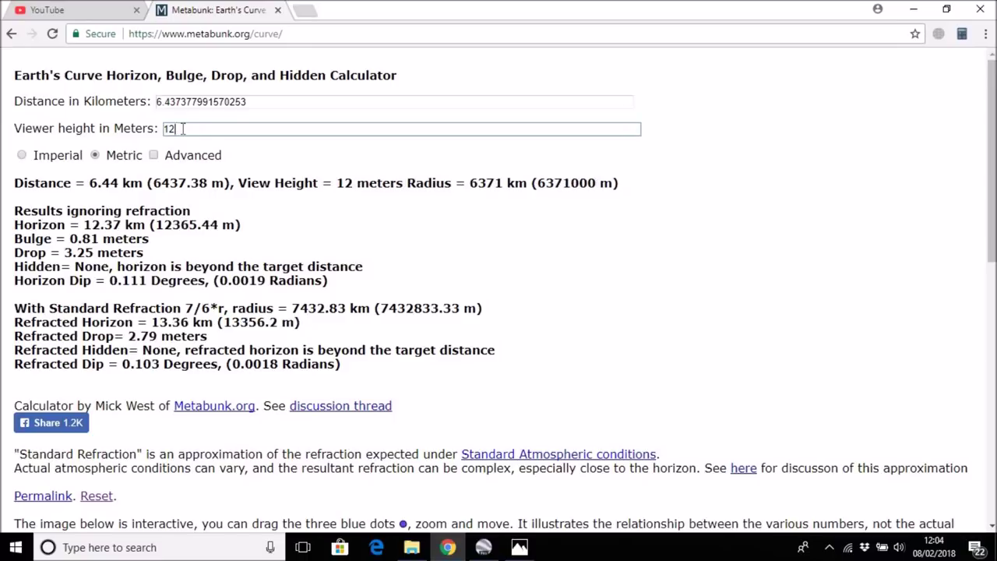
click(22, 155)
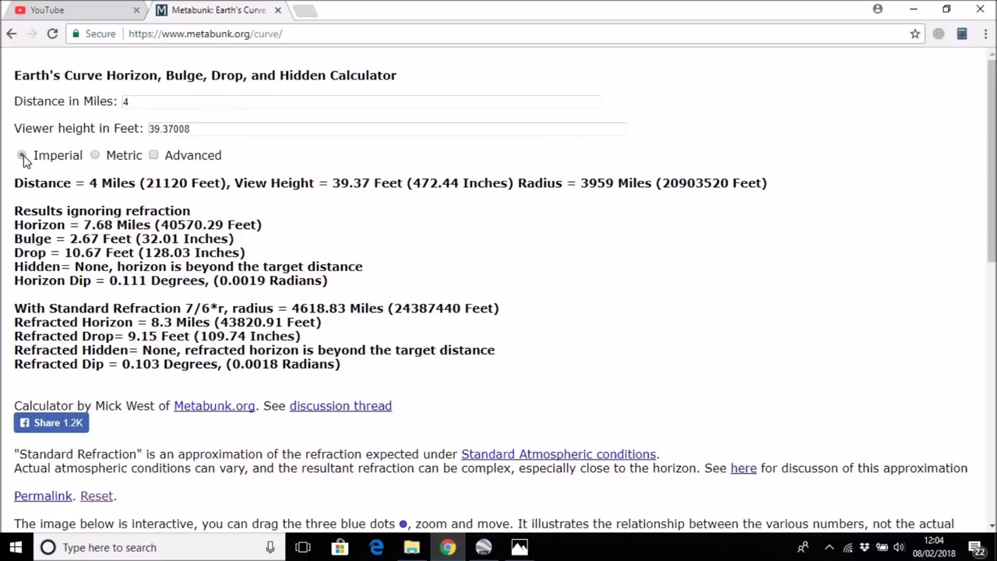
drag(191, 129, 145, 129)
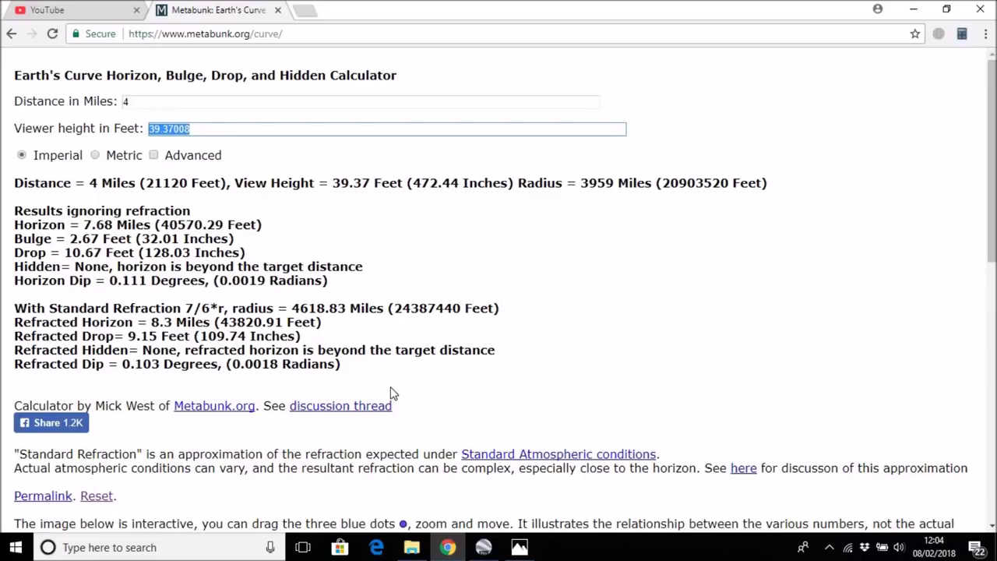
click(520, 547)
click(381, 510)
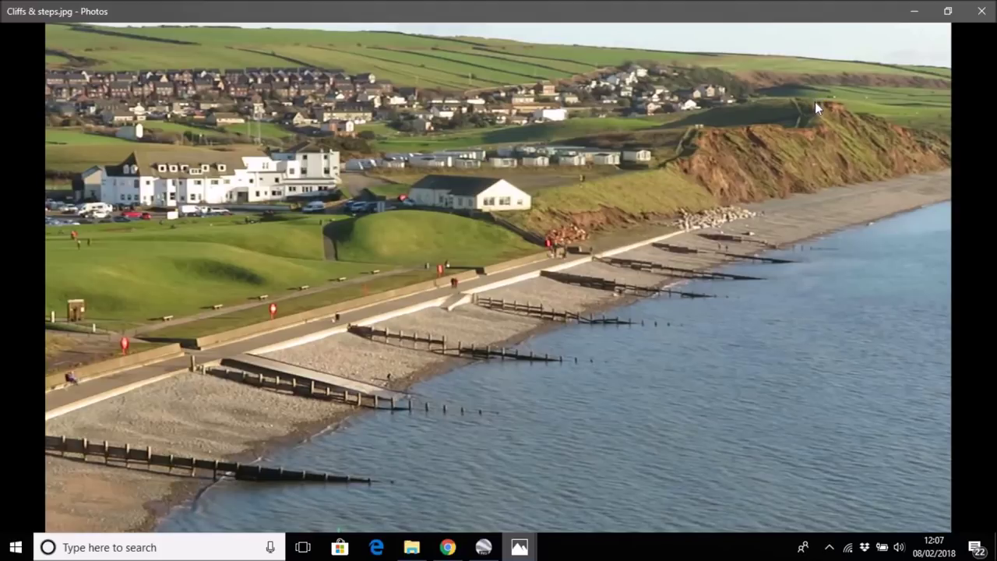
mouse_move(820, 98)
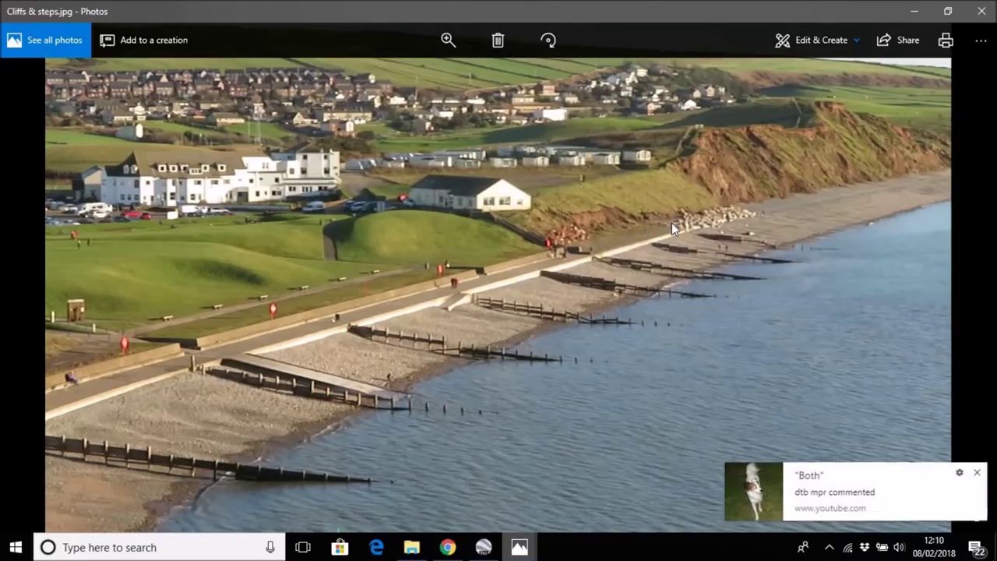
click(978, 472)
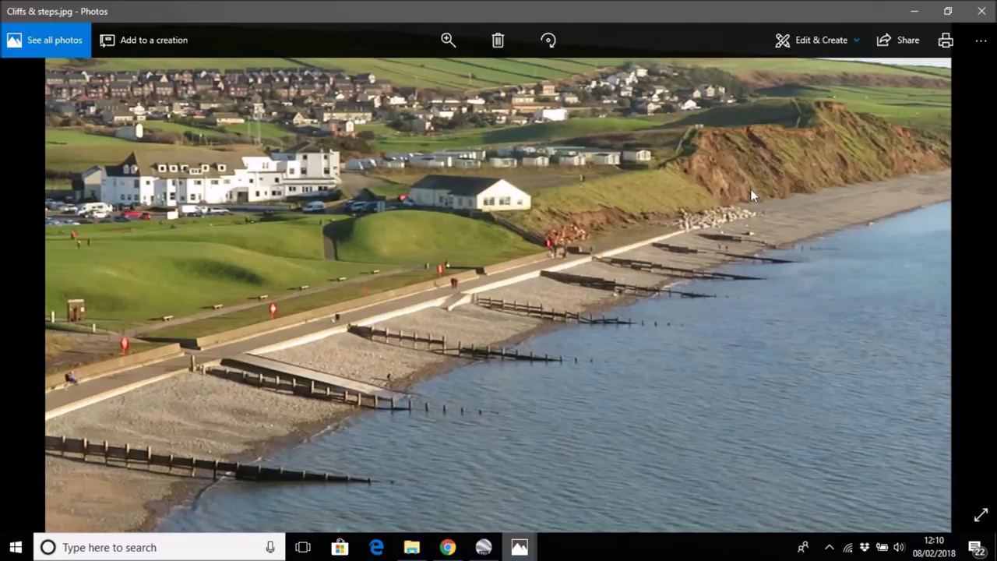